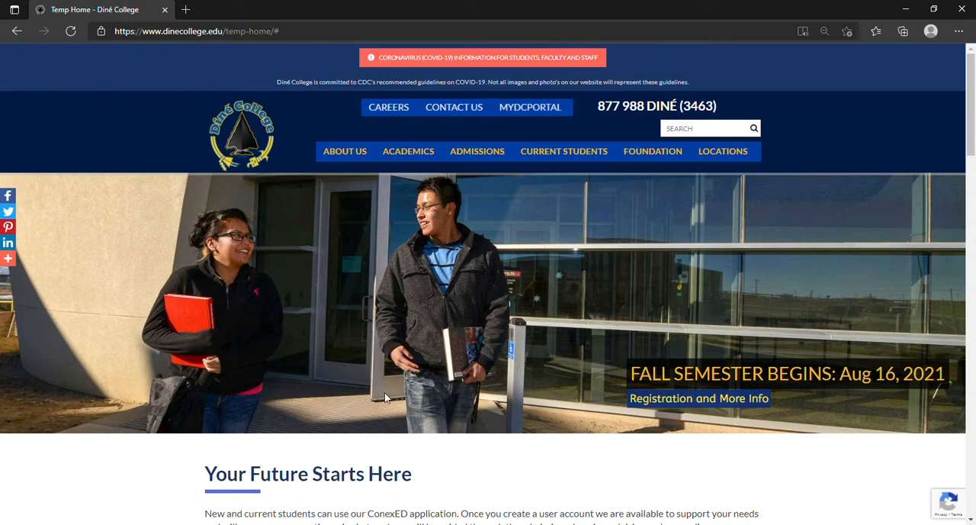
scroll(384, 392, down, 2)
scroll(384, 397, down, 1)
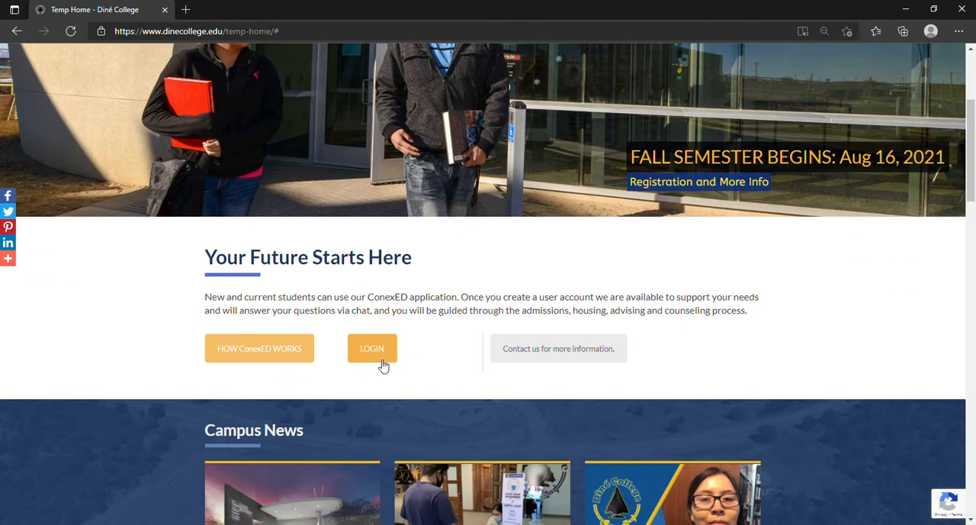
Reach the guest account creation form from the homepage, accepting the consent statement along the way.
click(384, 356)
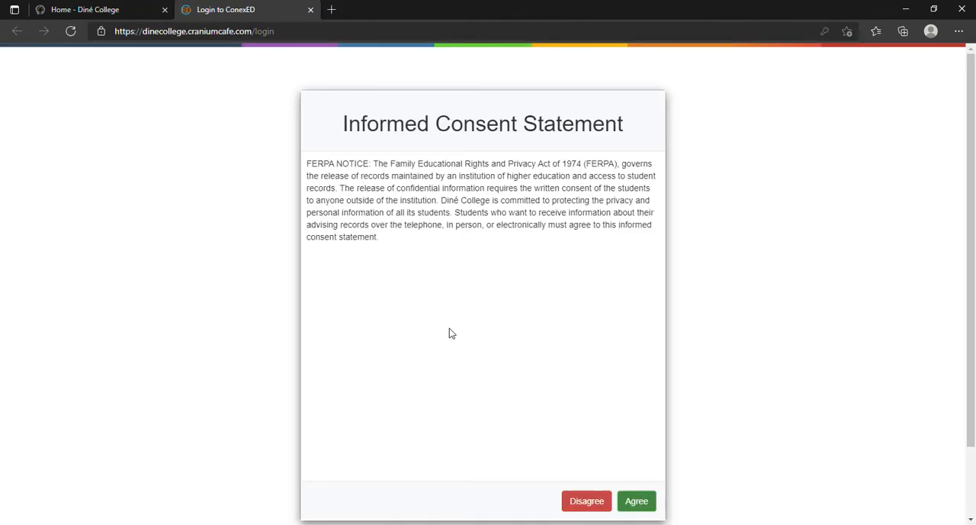
click(646, 504)
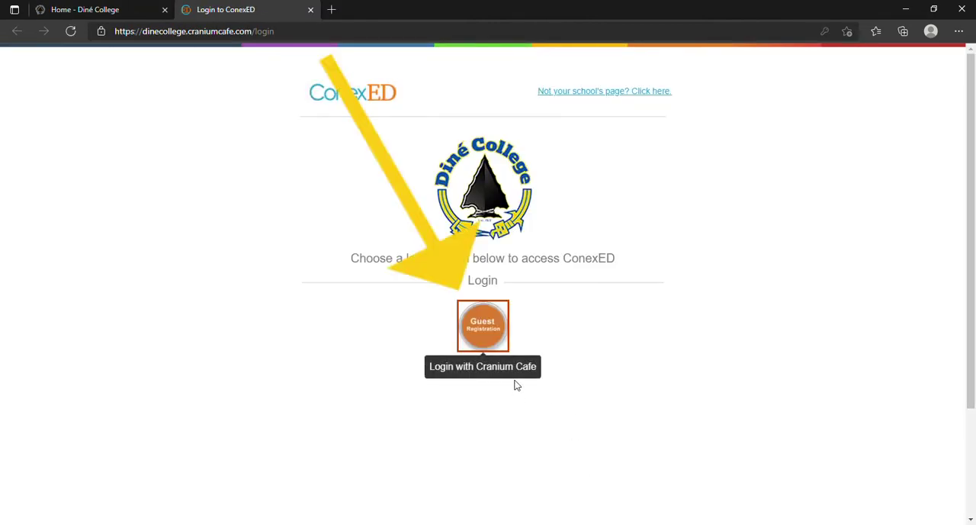
click(491, 334)
click(504, 336)
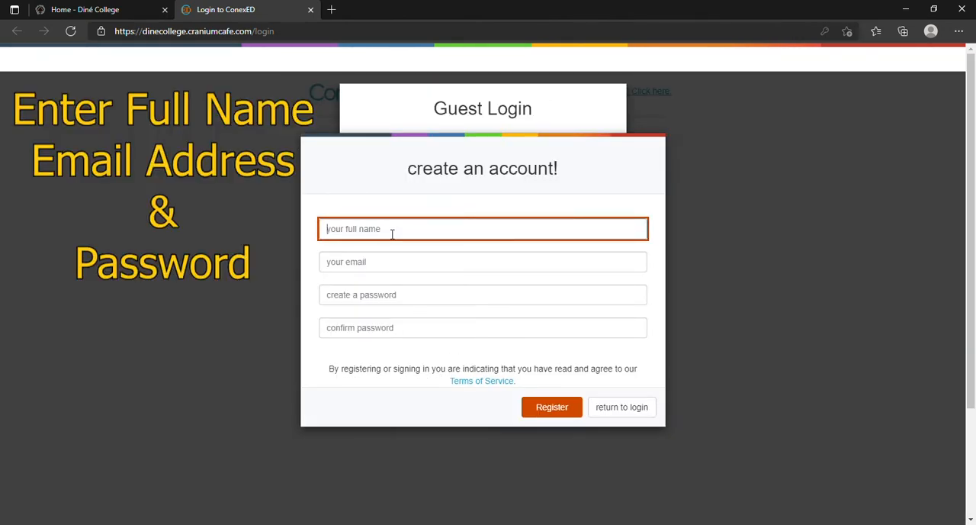
text(Dillo)
text(n Nopah)
Fill in full name, suggested email address and matching passwords, then register the new account.
key(Tab)
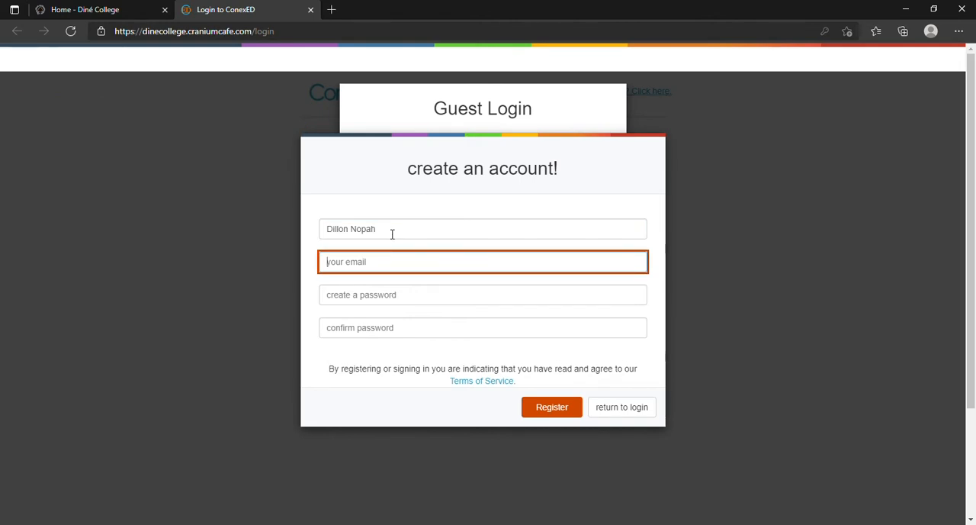
text(d_)
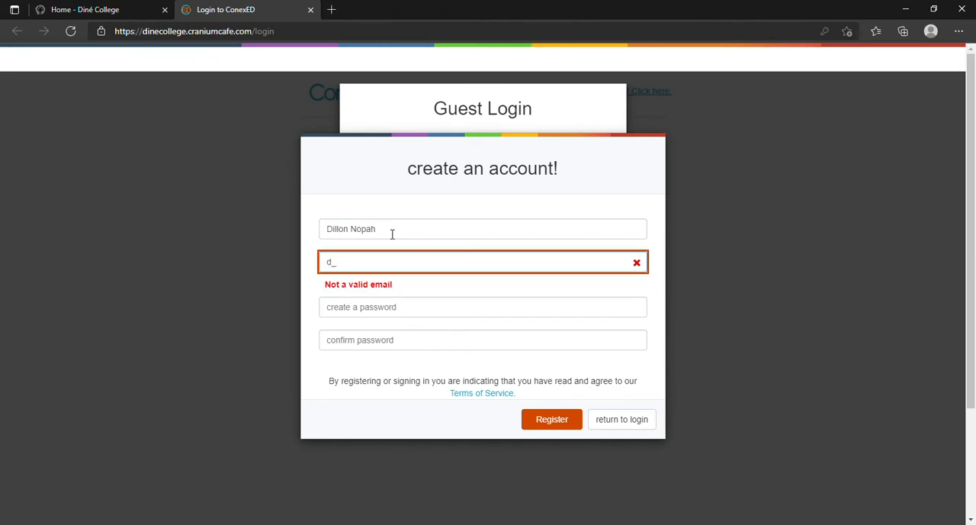
key(Down)
key(Down)
key(Return)
key(Tab)
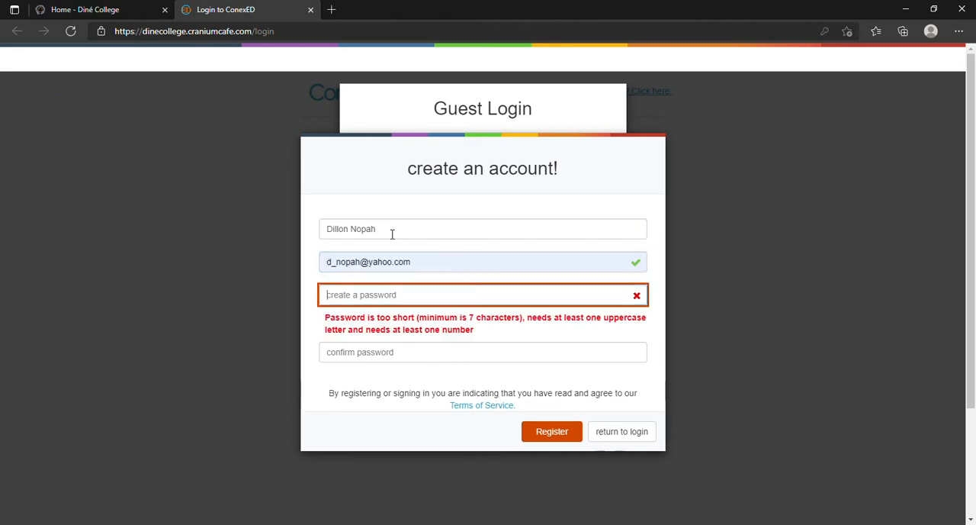
text(*****)
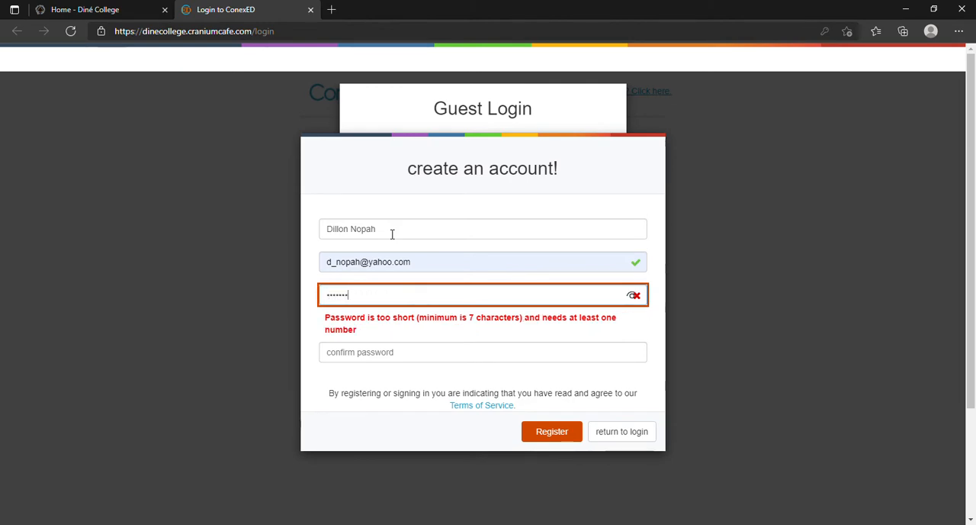
text(****)
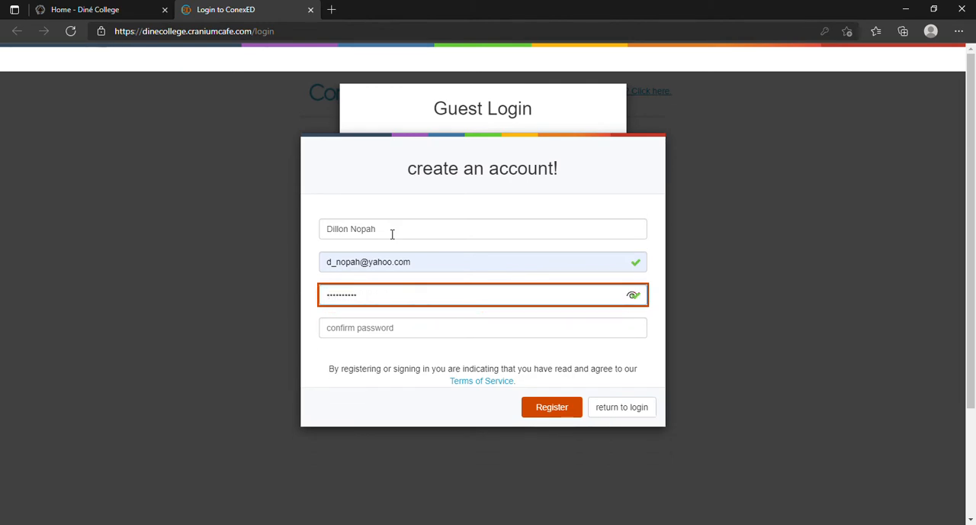
key(Tab)
text(********)
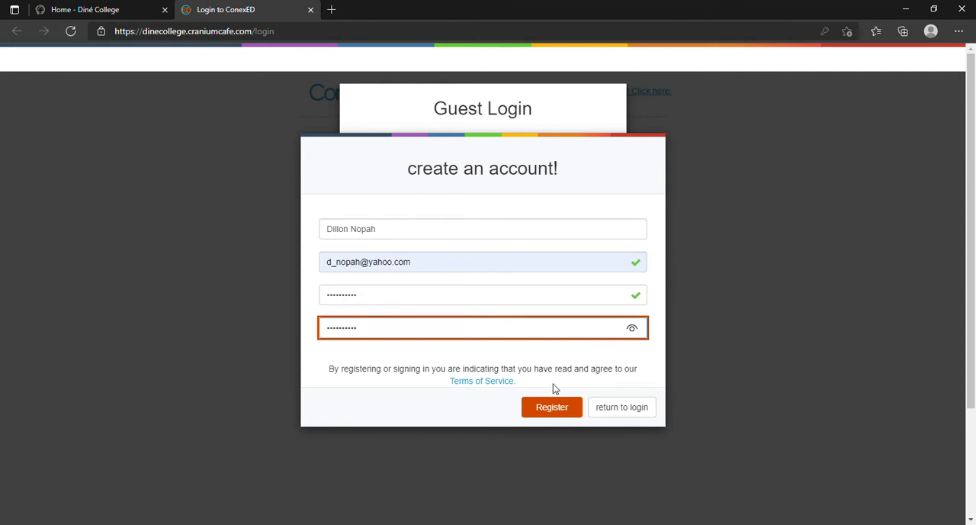
click(550, 406)
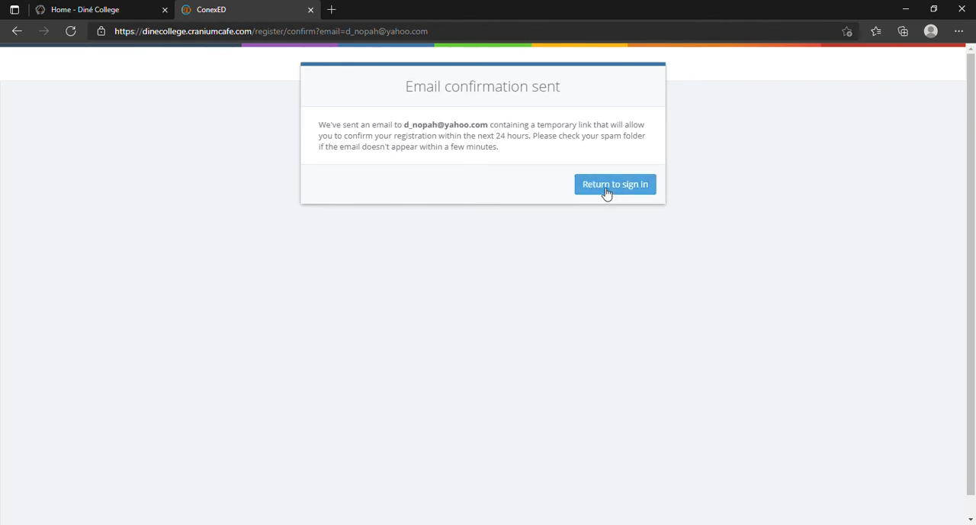
click(331, 10)
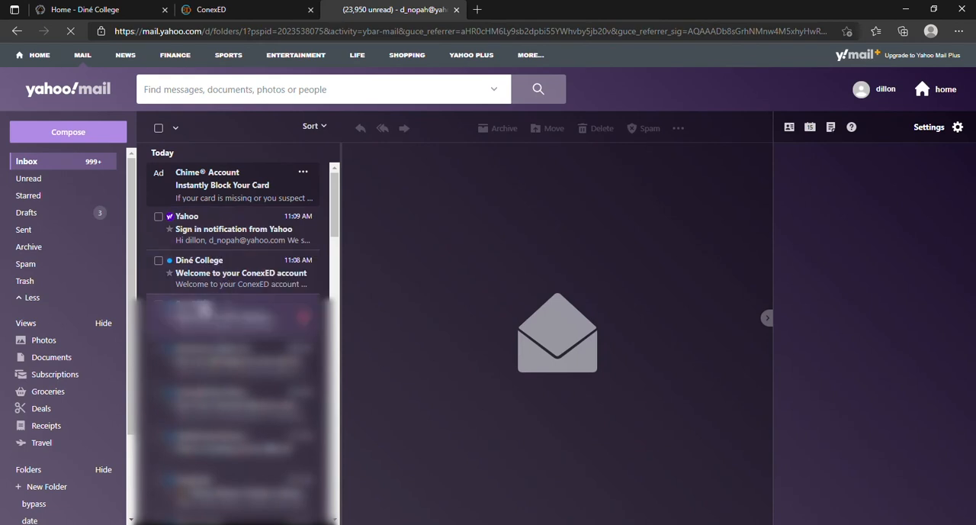
Confirm the email address via the link in the 'Welcome to your ConexED account' message and return to sign-in.
click(219, 284)
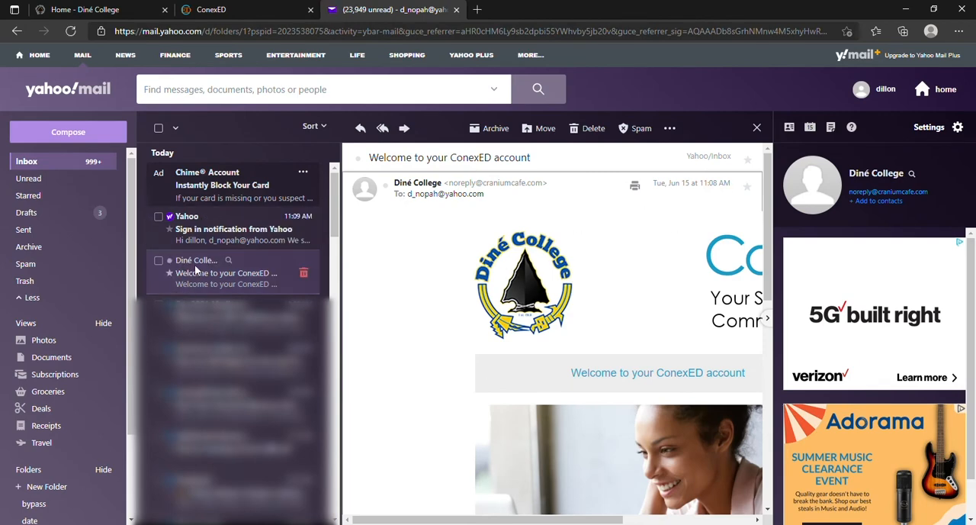
double_click(200, 272)
scroll(479, 276, down, 1)
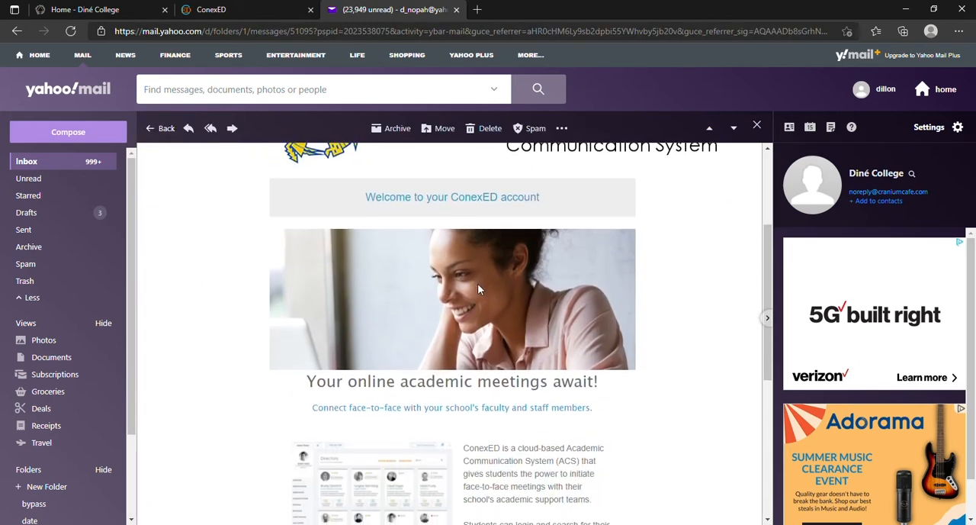
scroll(457, 290, down, 2)
scroll(425, 308, down, 2)
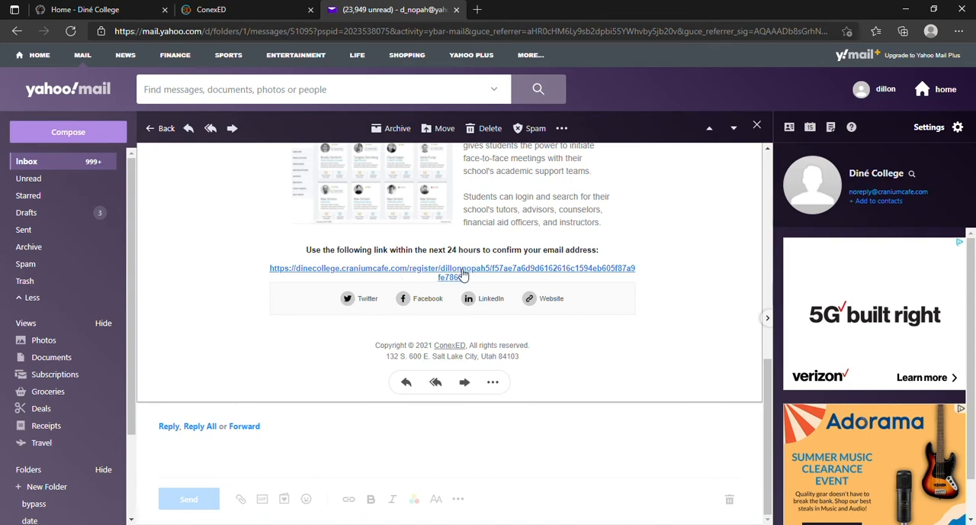
click(463, 272)
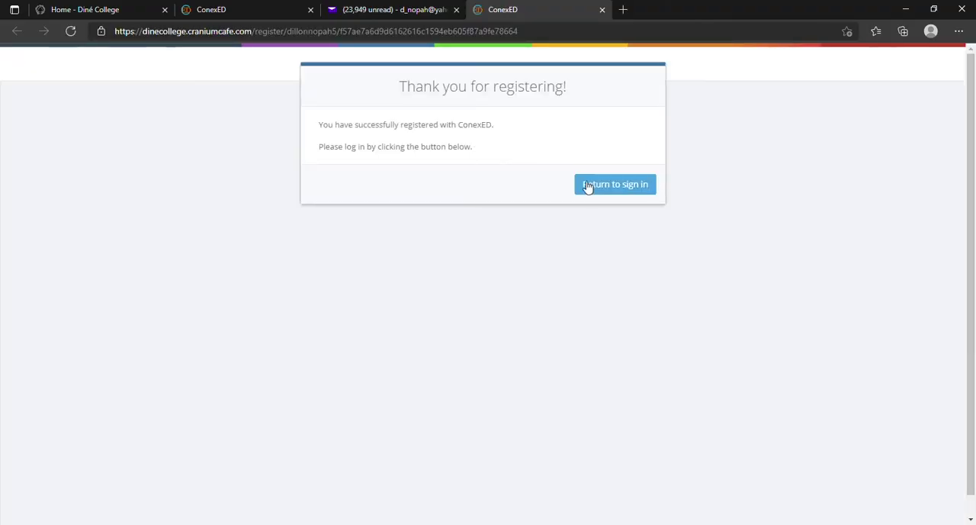
click(587, 188)
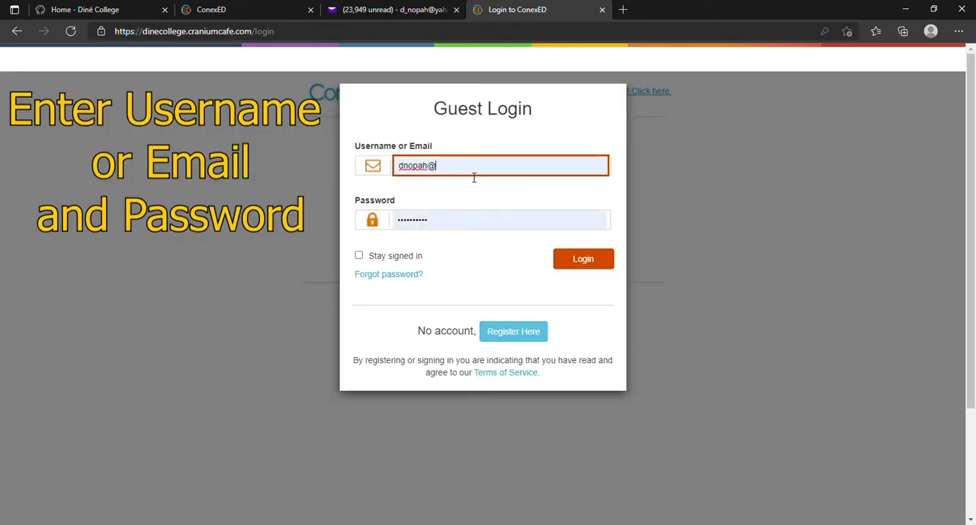
Sign in with the registered email (stray @ removed) and password to reach the Student Support Directory.
key(BackSpace)
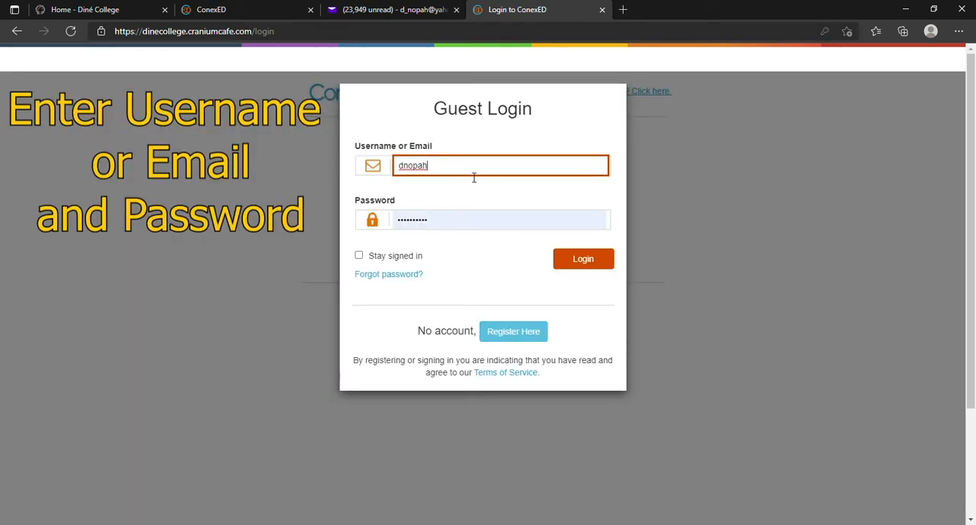
text(@)
text(yah)
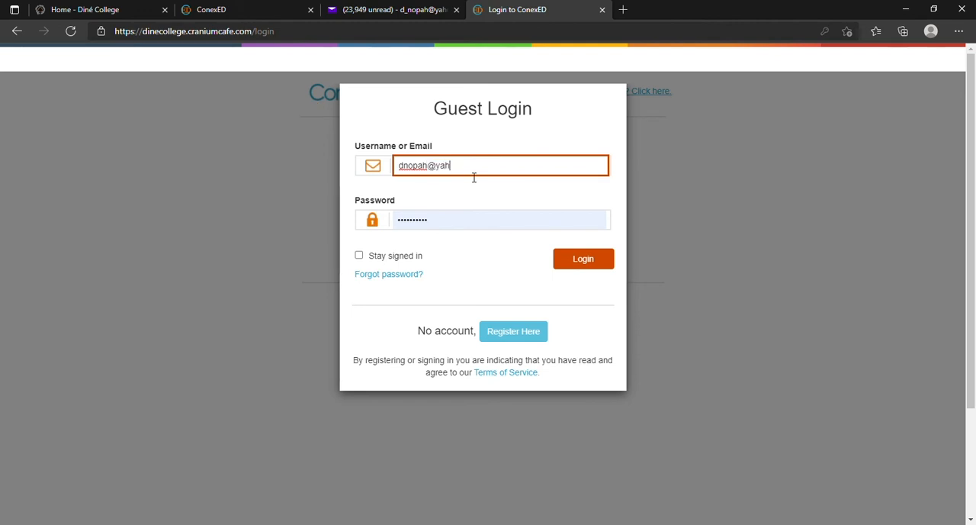
text(oo)
text(.com)
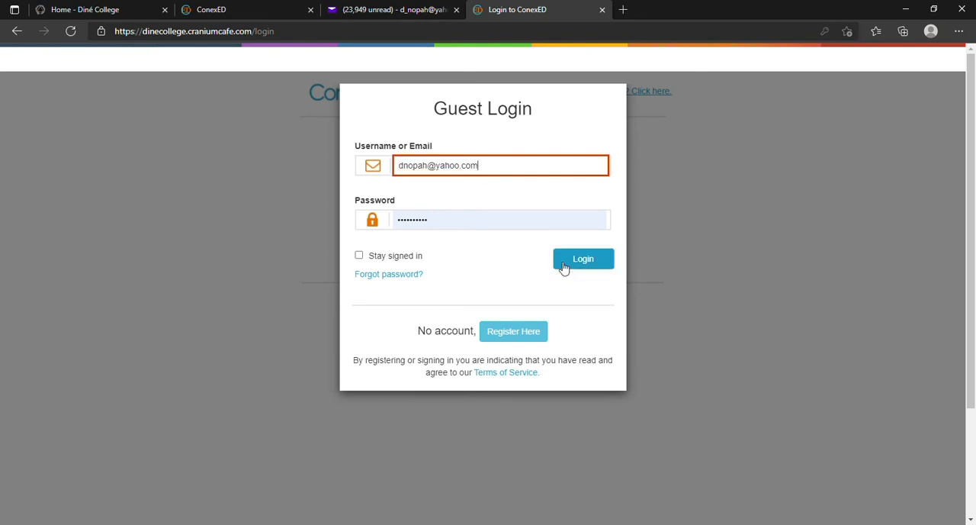
click(562, 265)
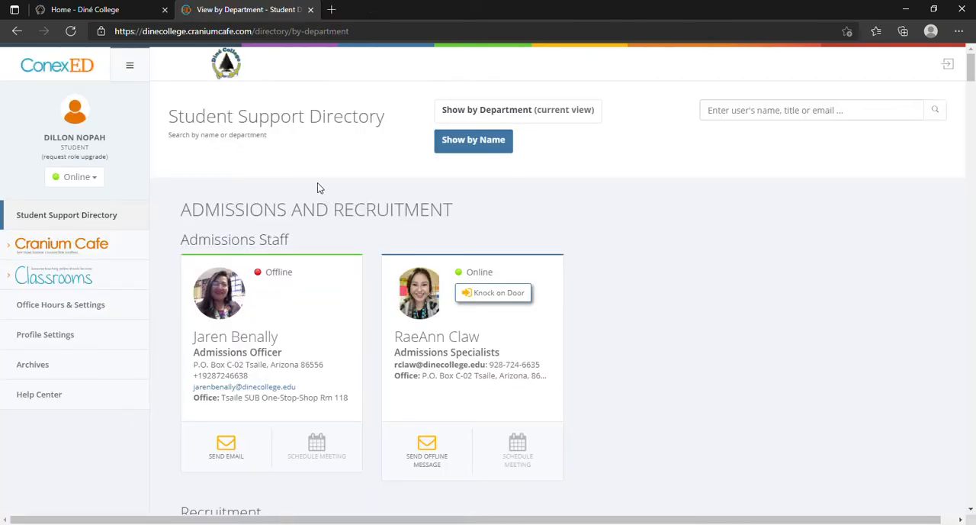
scroll(153, 164, down, 1)
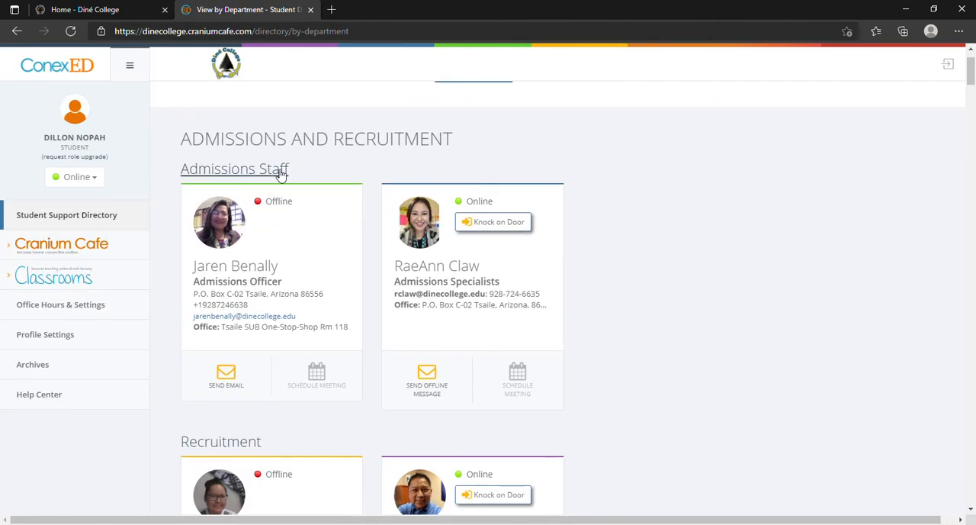
scroll(333, 214, down, 1)
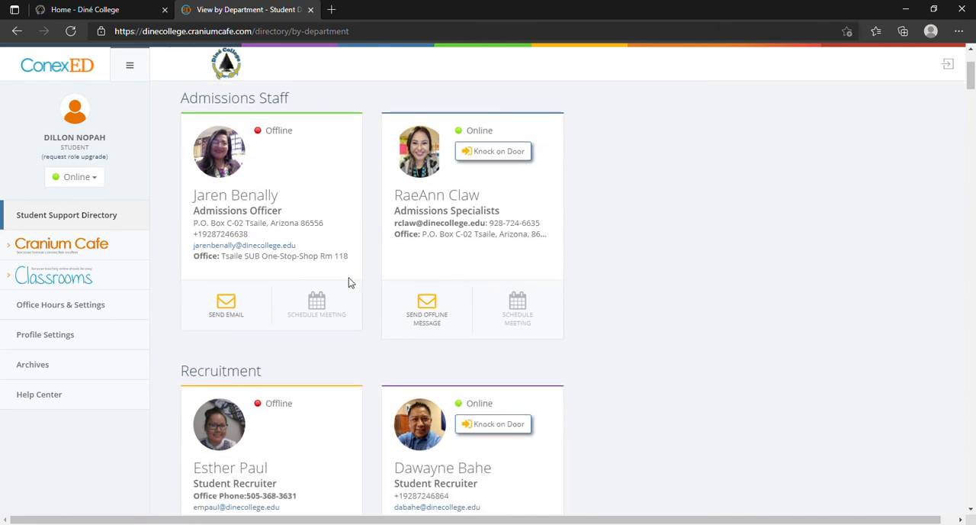
scroll(346, 288, down, 1)
scroll(344, 302, down, 1)
scroll(343, 313, down, 1)
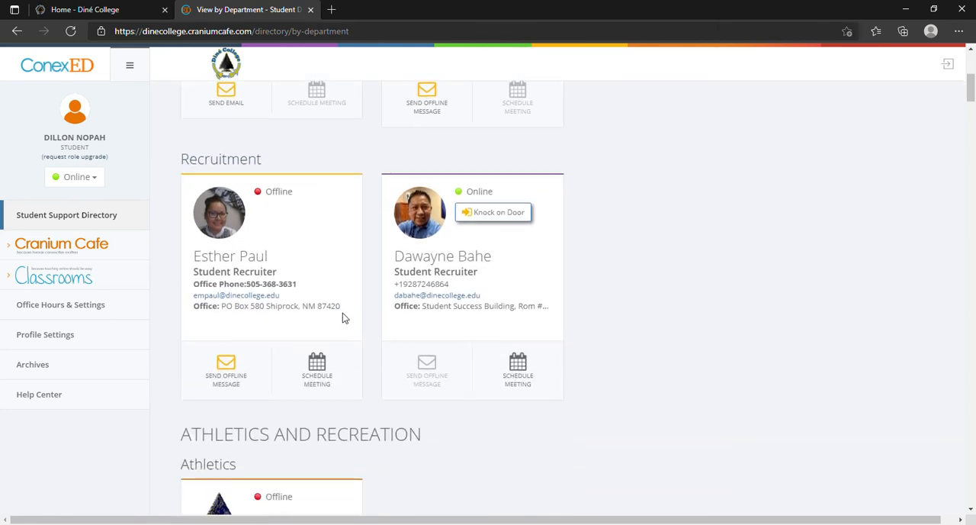
scroll(342, 318, down, 1)
scroll(344, 318, down, 1)
scroll(343, 319, down, 1)
scroll(344, 318, down, 1)
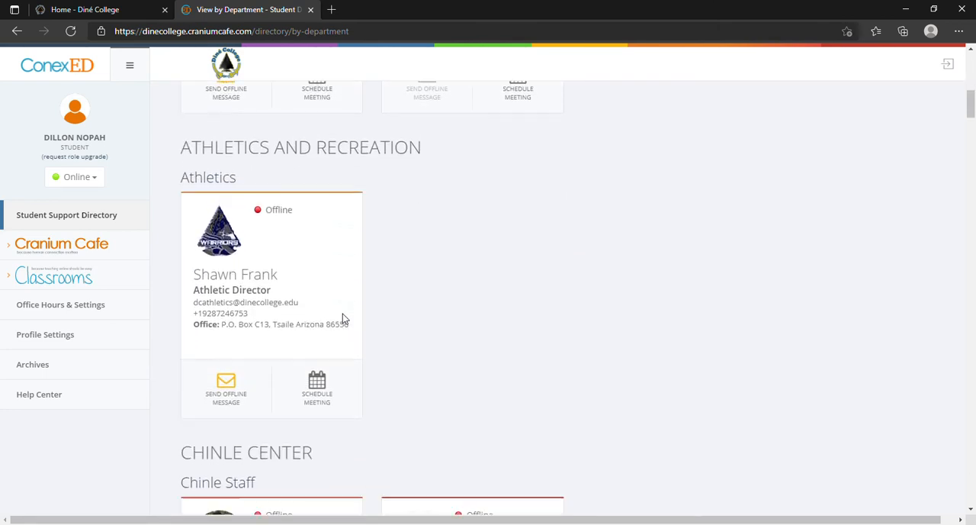
scroll(344, 319, down, 2)
scroll(342, 318, down, 1)
scroll(343, 318, down, 1)
scroll(342, 318, down, 1)
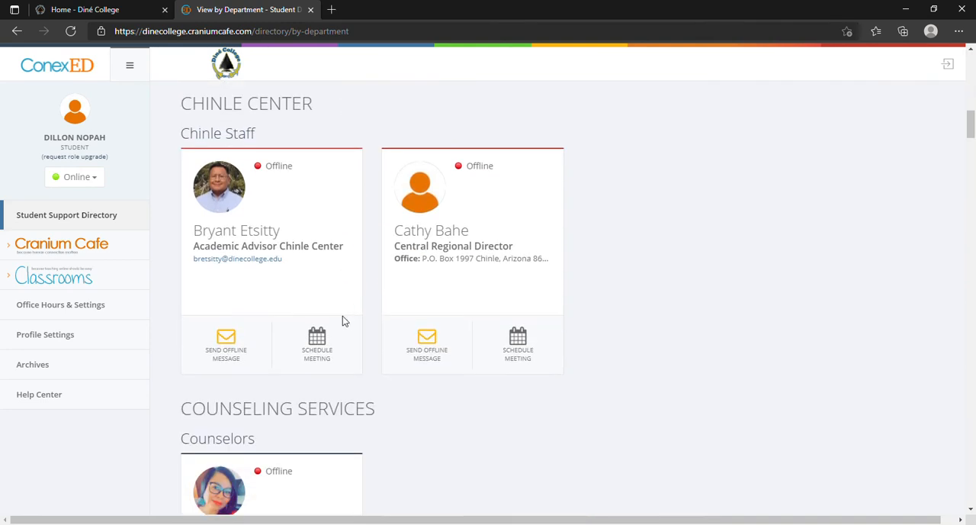
scroll(342, 320, down, 2)
scroll(342, 320, down, 1)
scroll(362, 328, down, 2)
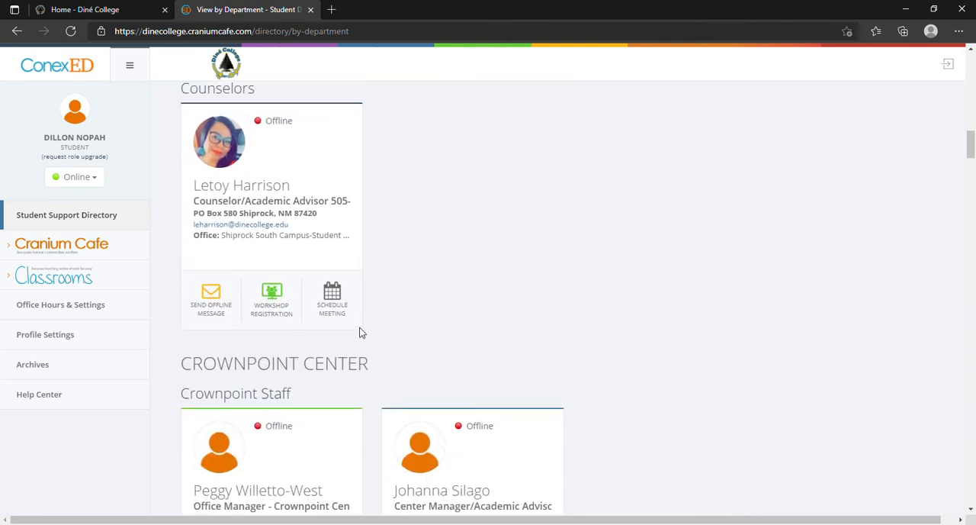
scroll(361, 334, down, 1)
scroll(362, 333, down, 1)
scroll(361, 334, down, 1)
scroll(362, 335, down, 1)
scroll(363, 338, down, 1)
scroll(364, 340, down, 1)
scroll(364, 339, down, 1)
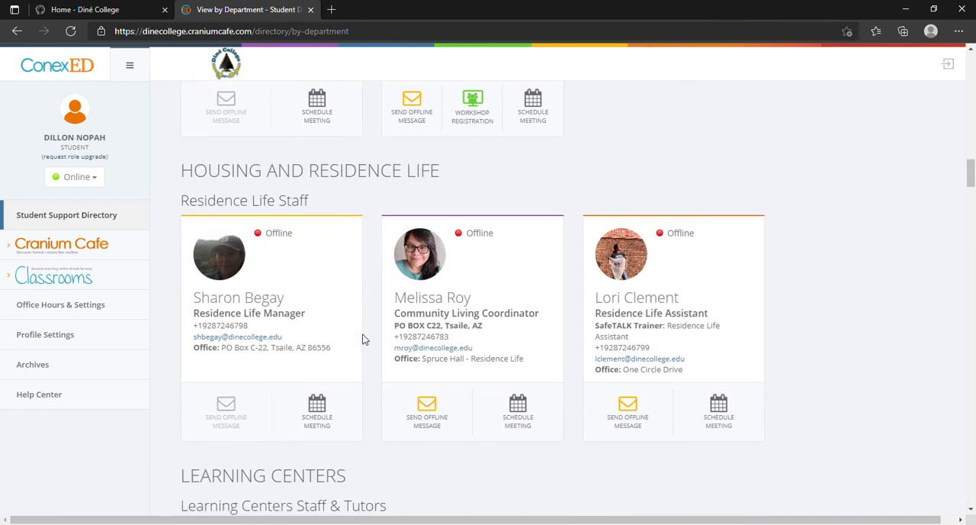
scroll(363, 339, down, 1)
scroll(363, 338, down, 1)
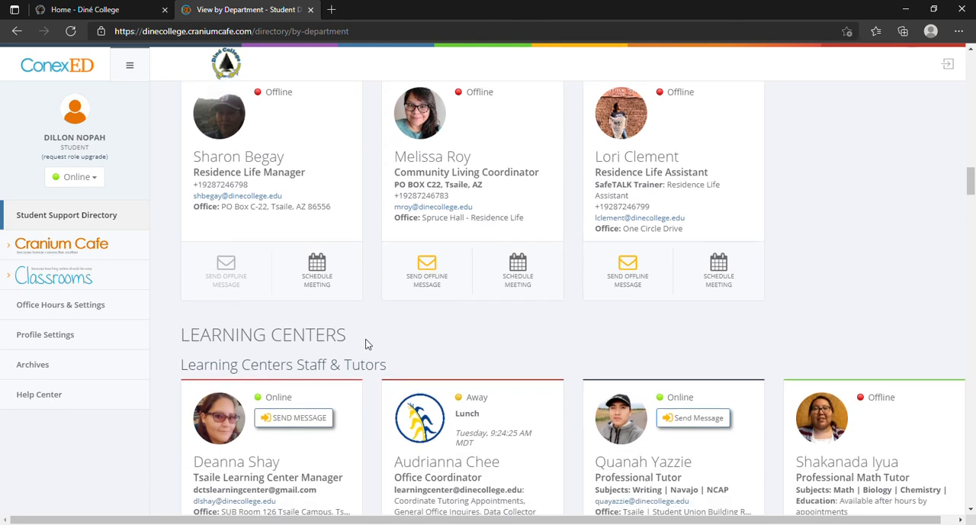
scroll(366, 344, down, 1)
scroll(368, 348, down, 2)
scroll(371, 349, down, 2)
scroll(373, 350, down, 1)
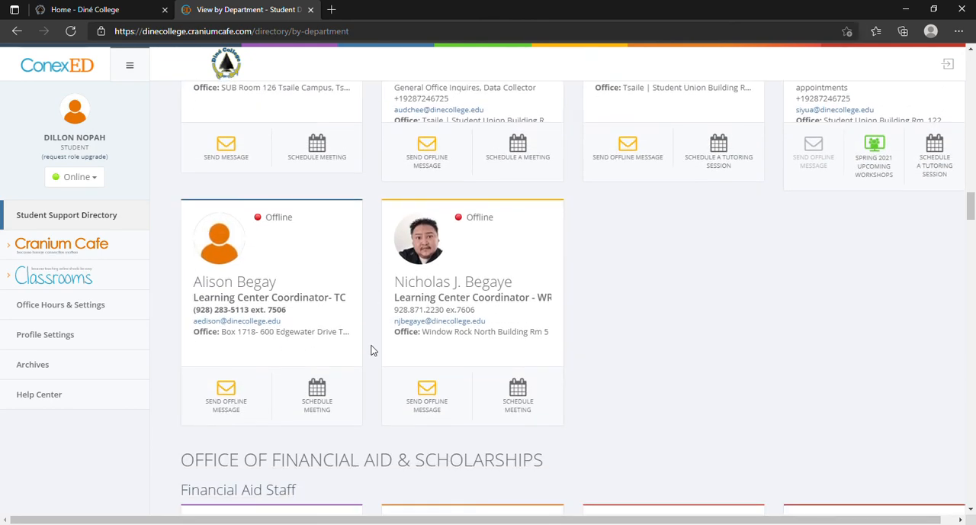
scroll(373, 350, down, 2)
scroll(374, 351, down, 2)
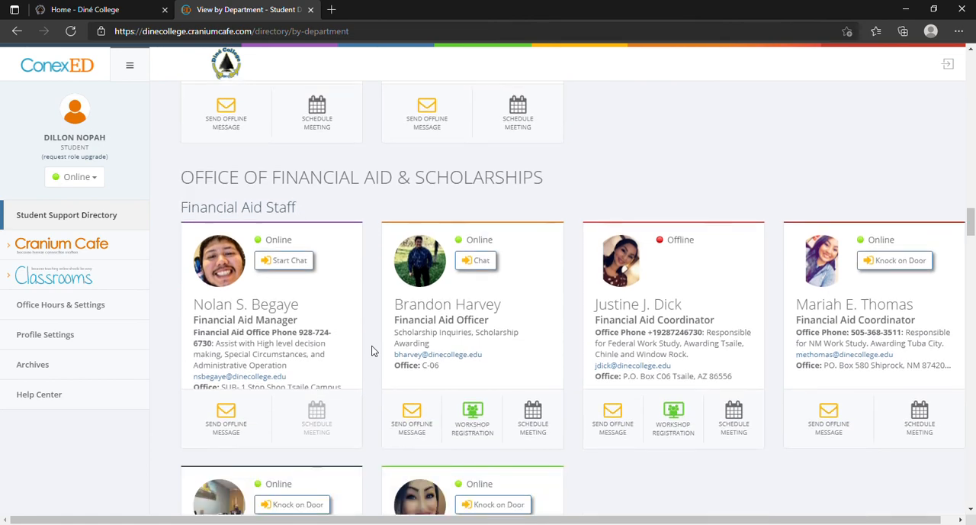
scroll(374, 351, down, 2)
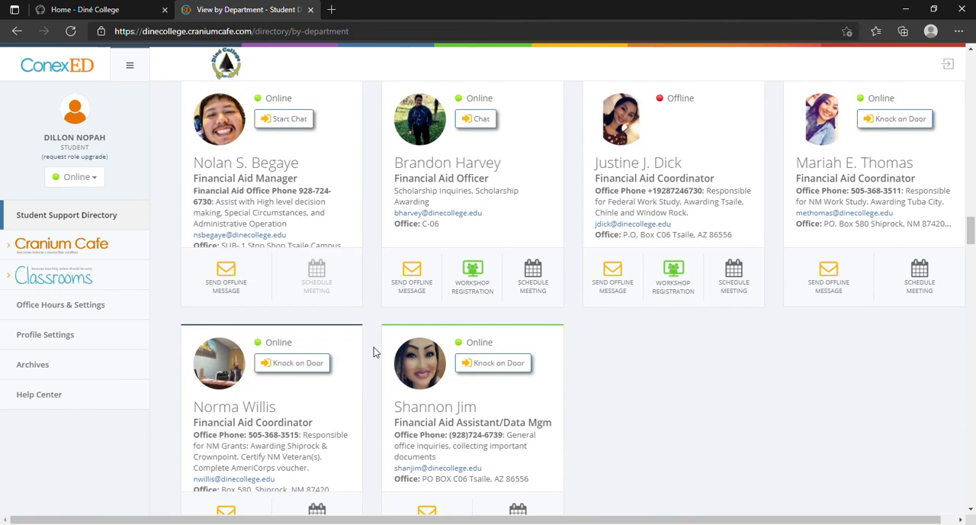
scroll(374, 352, down, 1)
scroll(373, 351, down, 2)
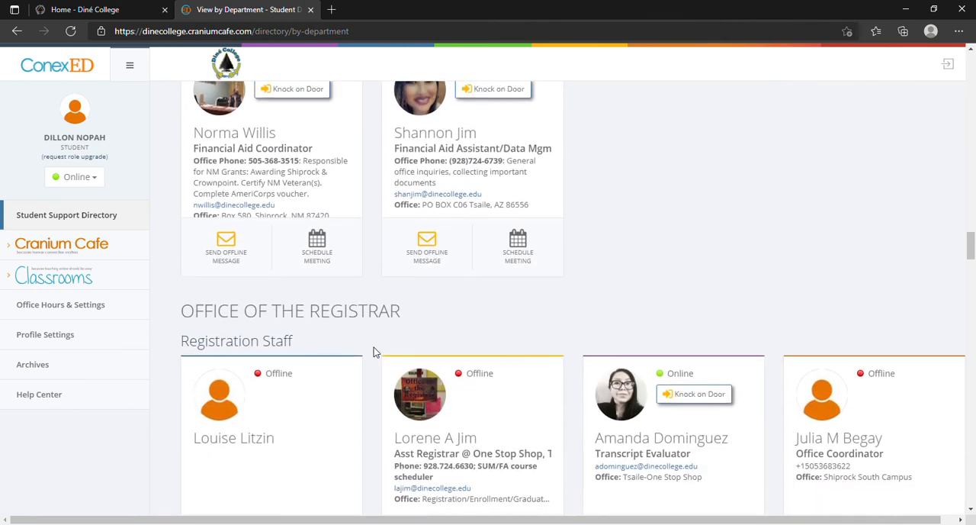
scroll(373, 351, down, 1)
scroll(373, 352, down, 2)
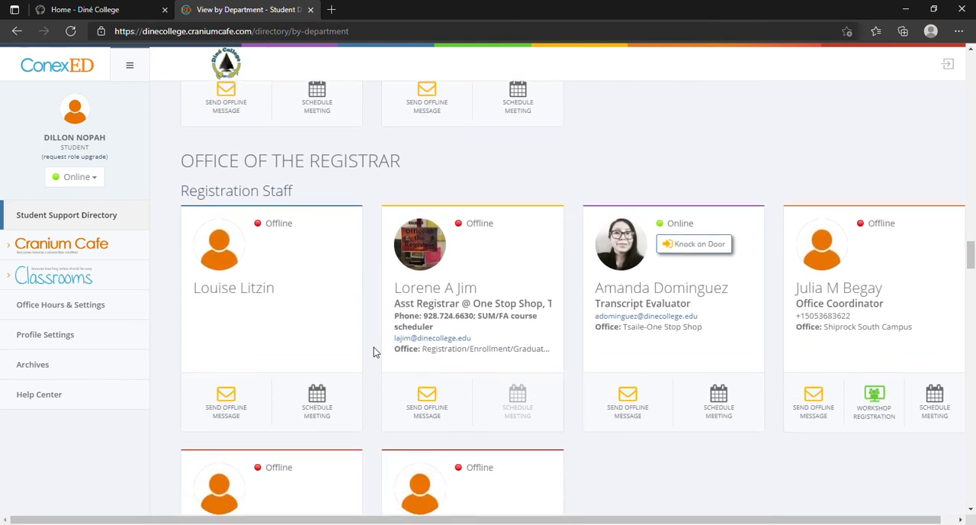